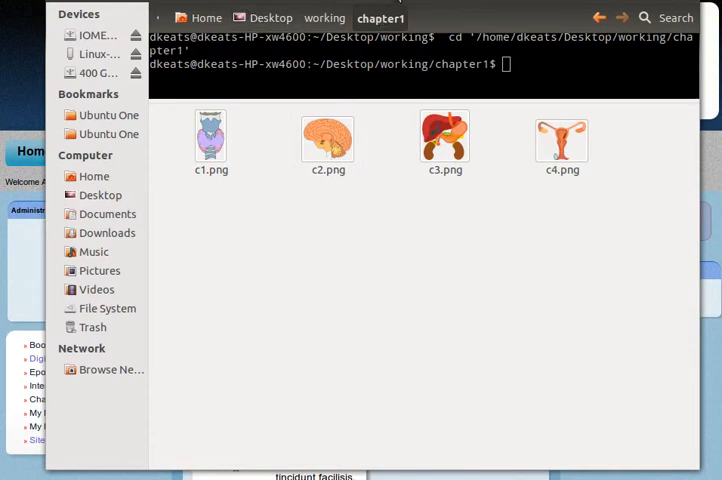
# - Move the Nautilus chapter1 window aside to reveal the Kenga eLearn home page
pyautogui.moveTo(379, 18)
pyautogui.mouseDown()
pyautogui.moveTo(353, 0)
pyautogui.moveTo(372, 17)
pyautogui.moveTo(390, 0)
pyautogui.mouseUp()
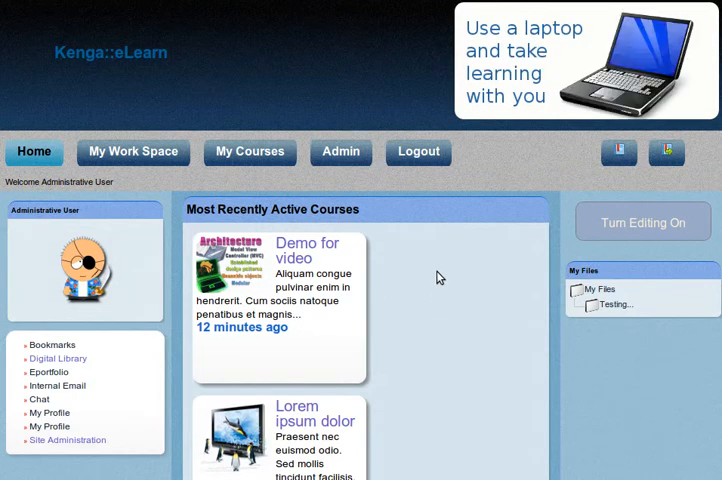
# - Enter the Demo for video course, leave to Home, re-enter it and reach its Course Control Panel
pyautogui.click(316, 252)
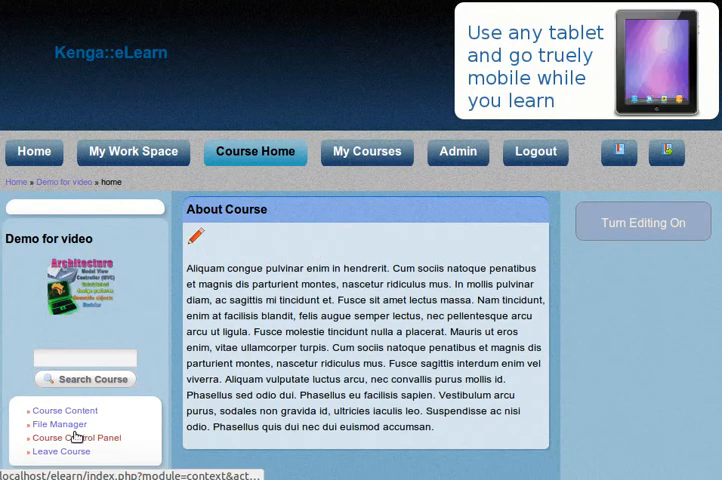
pyautogui.click(34, 151)
pyautogui.click(458, 249)
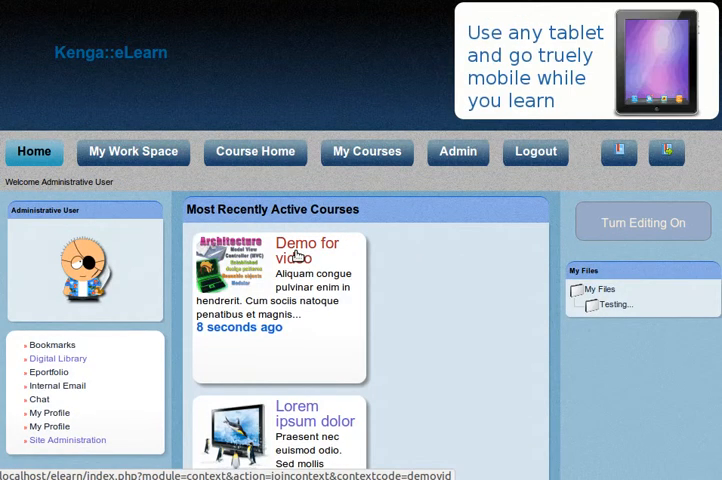
pyautogui.click(296, 256)
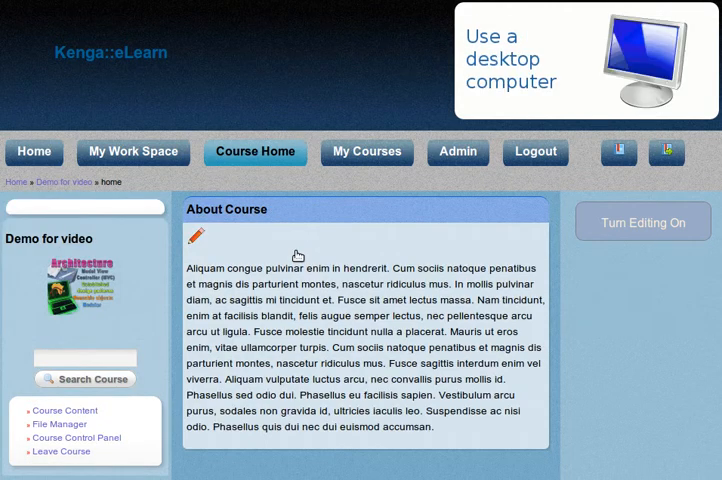
pyautogui.scroll(-2, 298, 256)
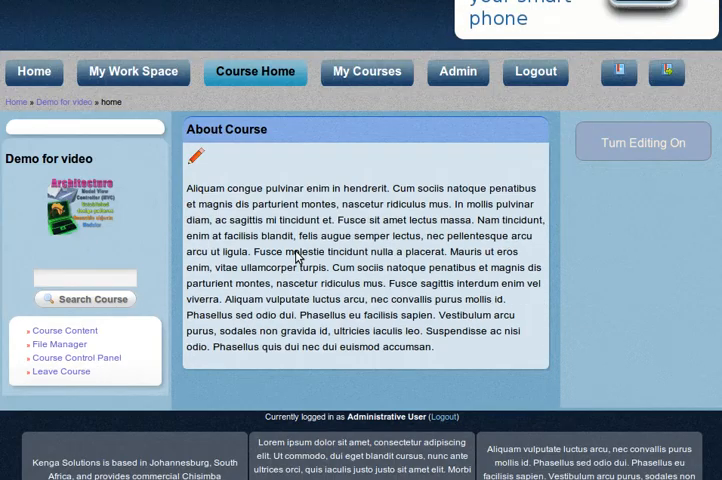
pyautogui.scroll(-2, 298, 256)
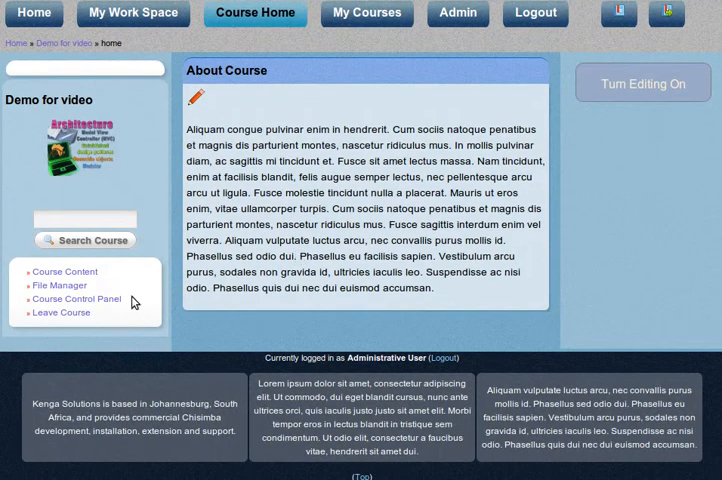
pyautogui.click(72, 300)
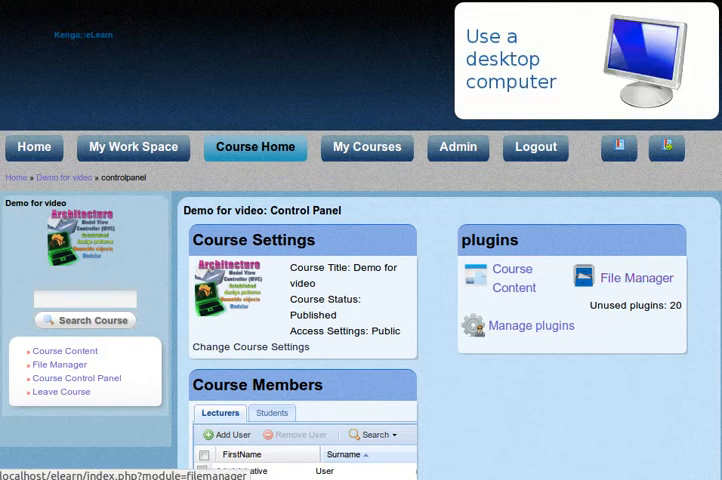
# - Show the Demo for video course files in the File Manager
pyautogui.click(56, 365)
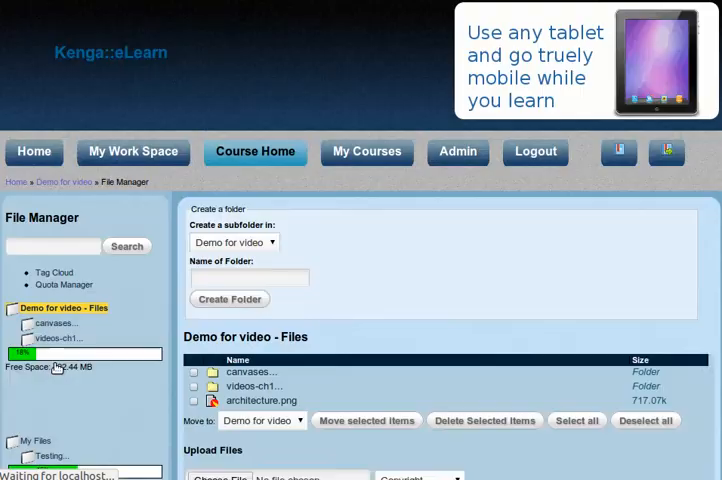
pyautogui.scroll(-4, 397, 316)
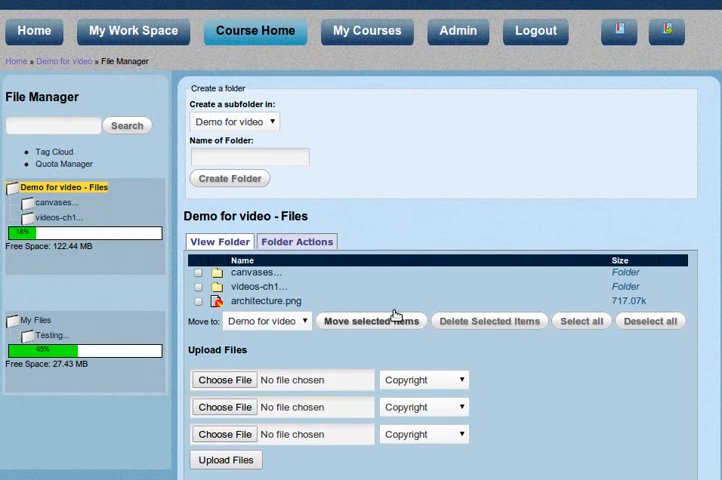
pyautogui.scroll(5, 393, 316)
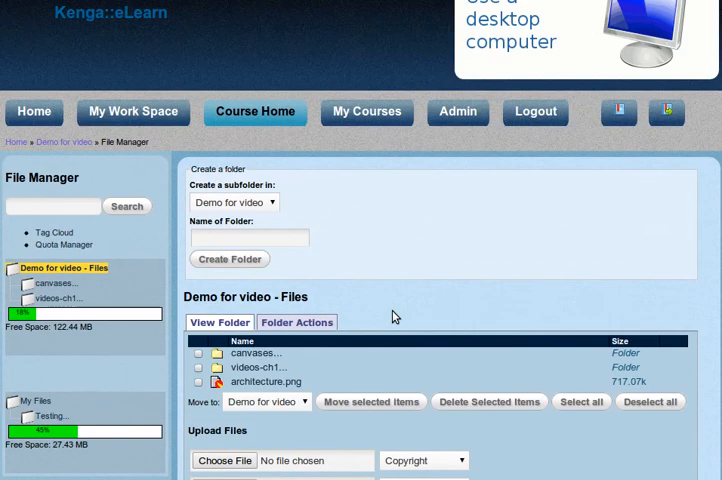
pyautogui.scroll(-2, 393, 316)
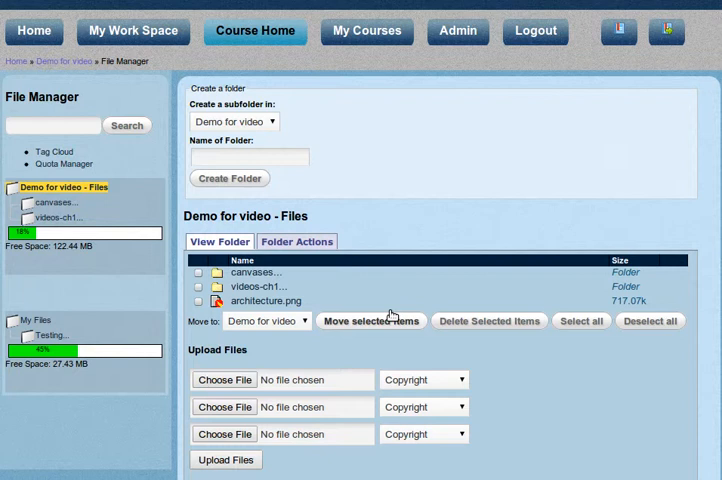
pyautogui.scroll(3, 435, 177)
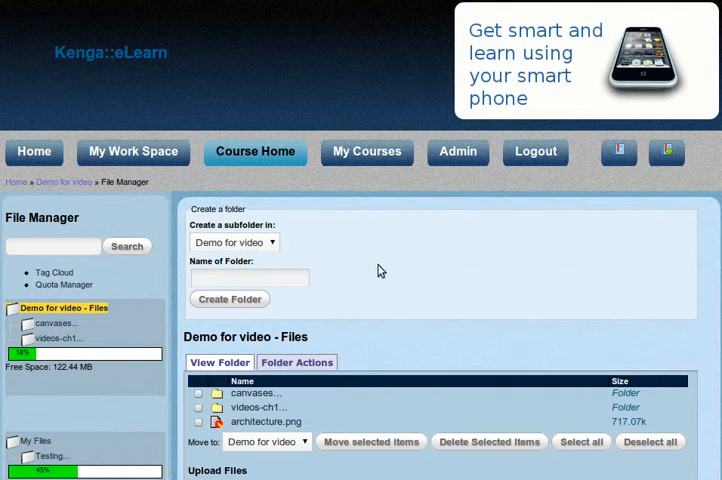
pyautogui.scroll(-2, 350, 294)
pyautogui.scroll(-2, 390, 300)
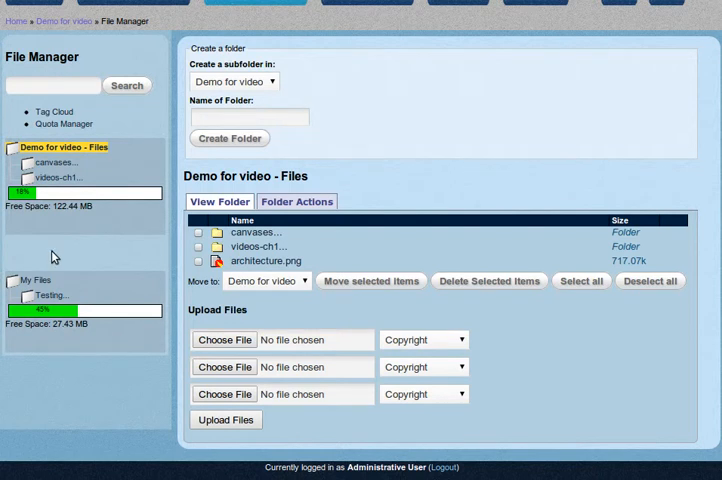
pyautogui.scroll(2, 53, 255)
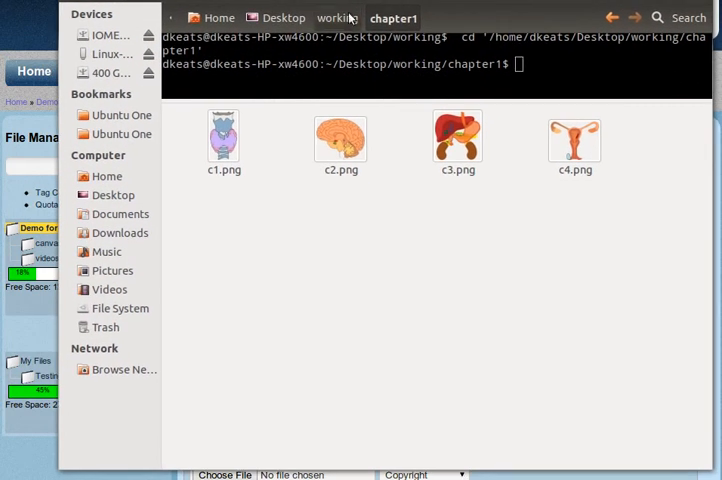
# - Reopen working/chapter1 in Nautilus, then move the window off the course files page
pyautogui.click(339, 18)
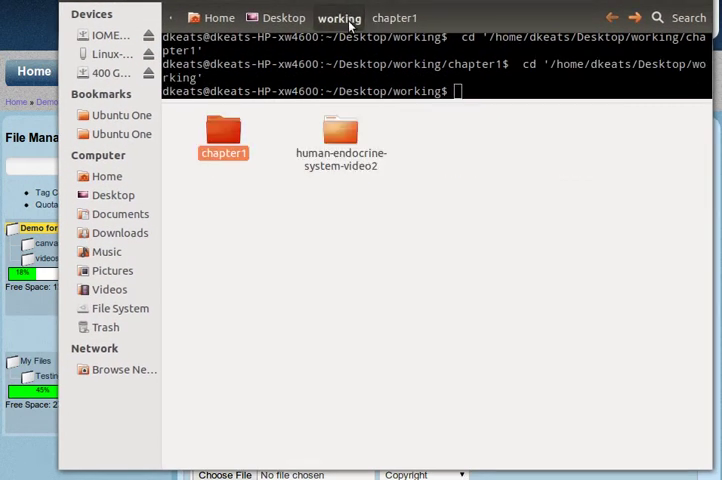
pyautogui.click(223, 155)
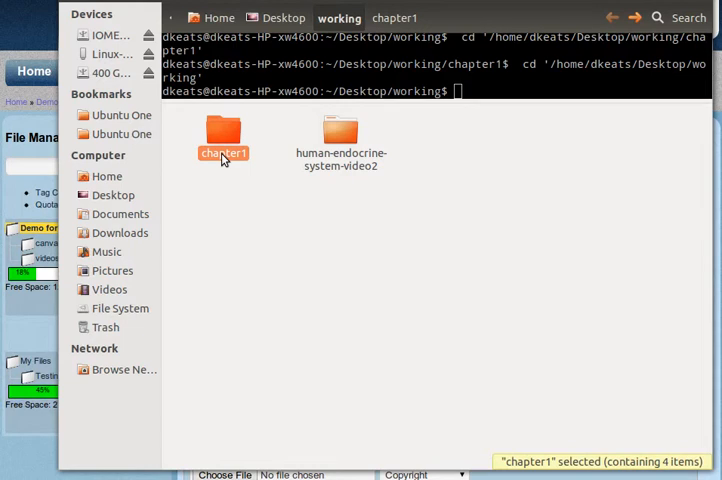
pyautogui.doubleClick(223, 158)
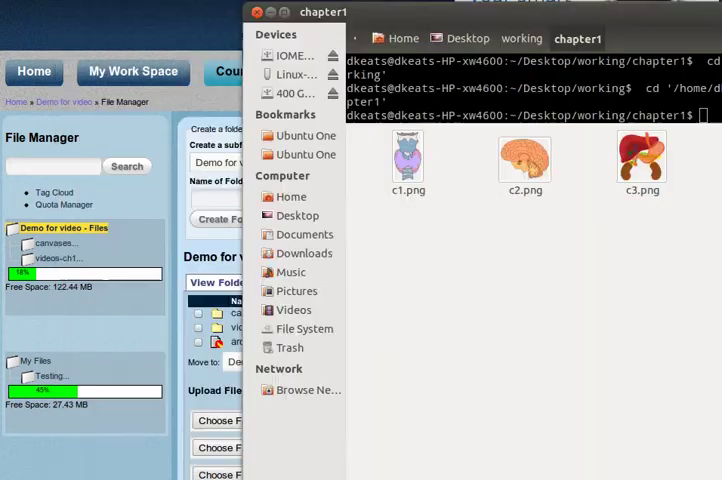
pyautogui.moveTo(355, 8); pyautogui.dragTo(715, 8)
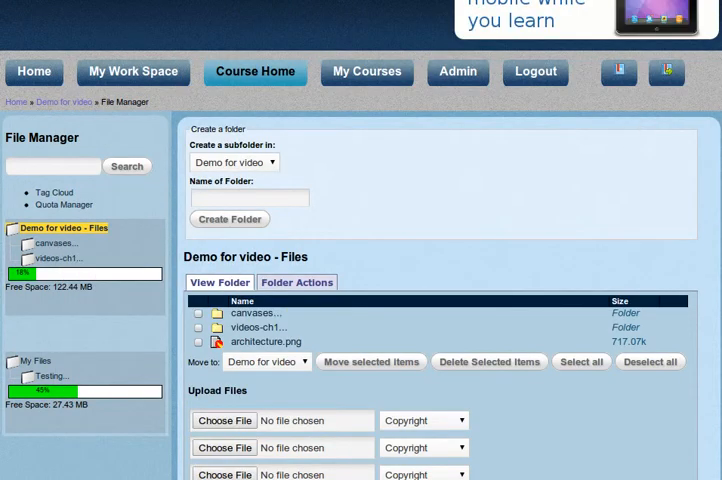
# - Create a new empty folder named chapter1 in the course files
pyautogui.click(268, 200)
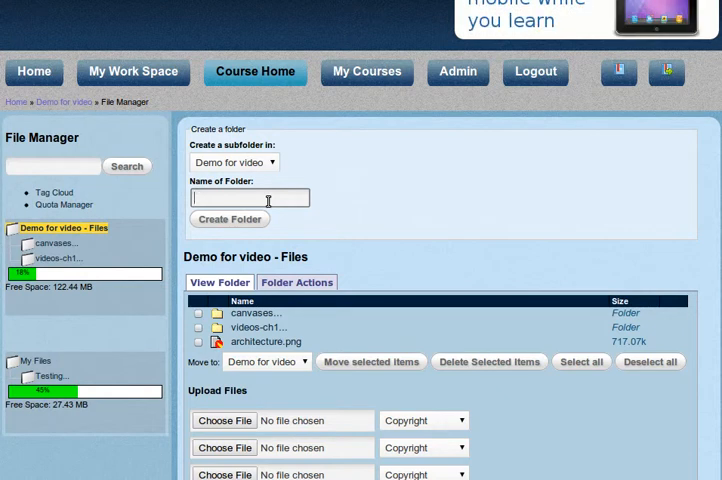
pyautogui.write('chapter1')
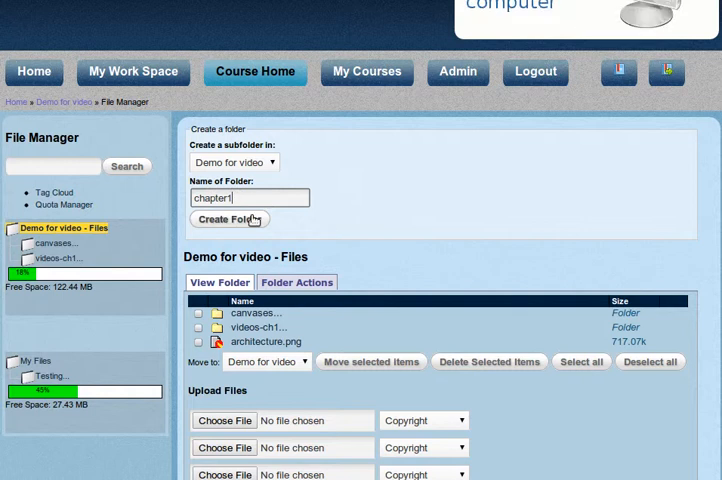
pyautogui.click(230, 219)
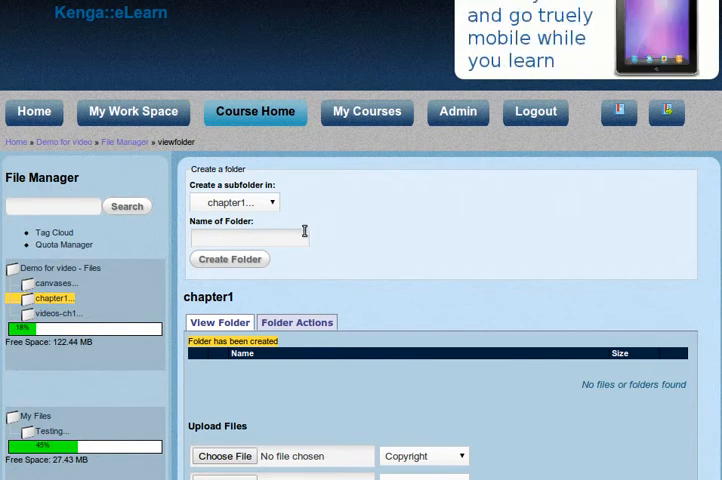
# - Create an empty images subfolder inside chapter1, leaving the parent folder choice unchanged
pyautogui.click(305, 236)
pyautogui.write('Images')
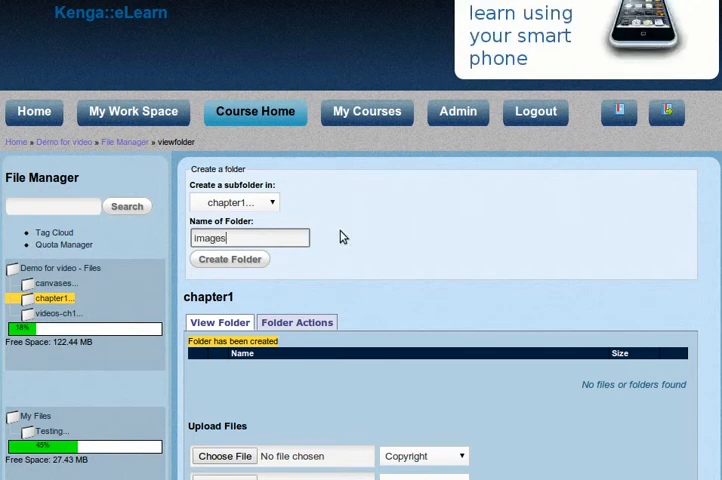
pyautogui.click(236, 262)
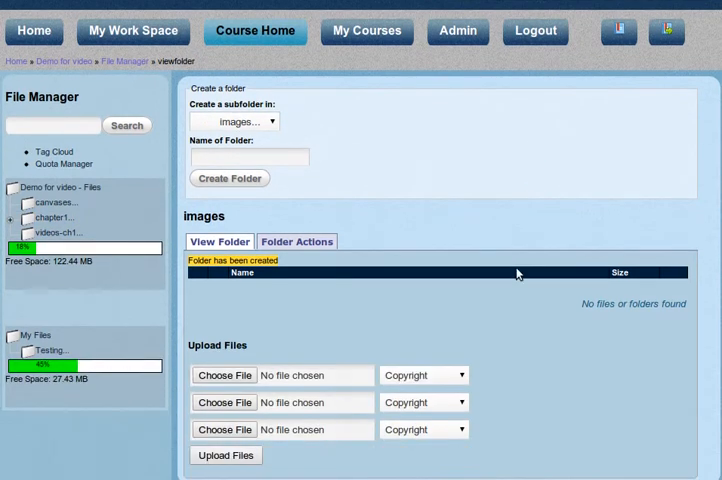
pyautogui.scroll(1, 517, 273)
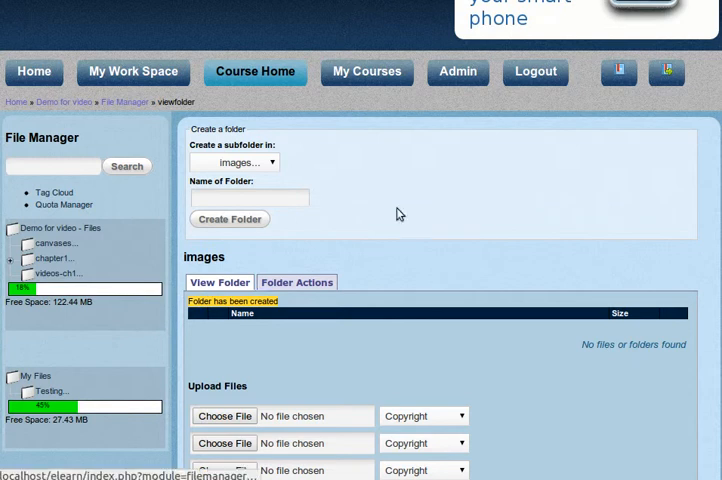
pyautogui.click(276, 167)
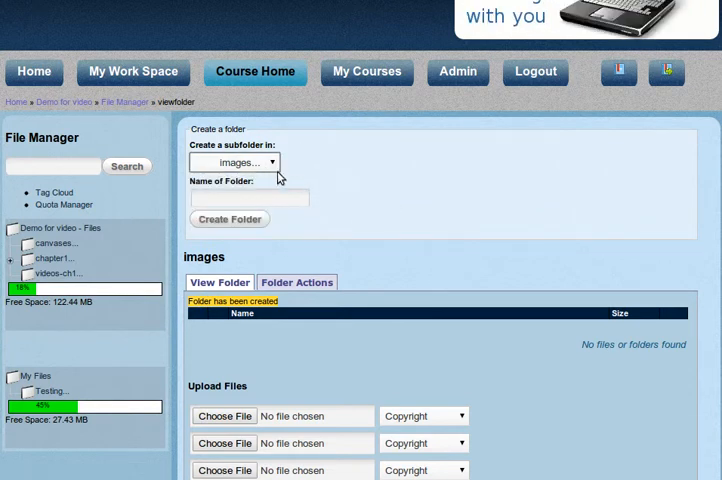
pyautogui.click(276, 167)
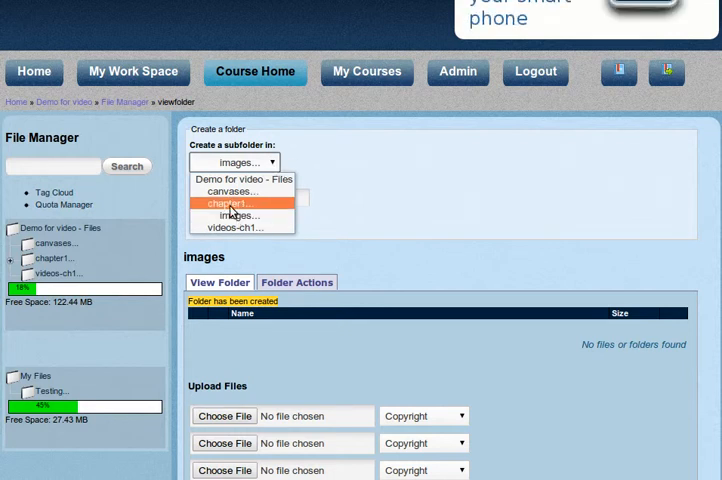
pyautogui.click(448, 203)
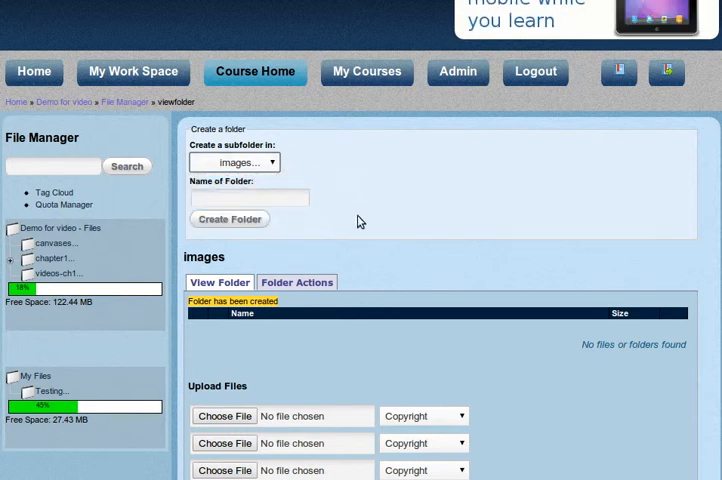
pyautogui.scroll(-1, 360, 221)
pyautogui.scroll(-3, 448, 179)
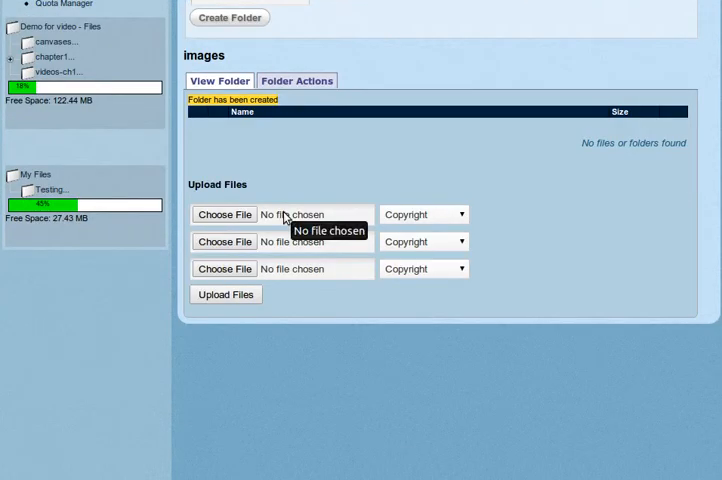
# - For the first upload slot, browse to Desktop/working/chapter1, preview c2–c4.png and settle on c1.png
pyautogui.click(244, 219)
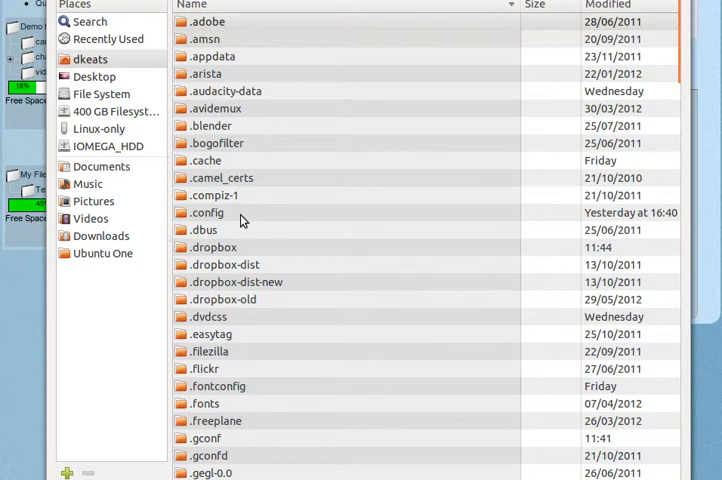
pyautogui.click(92, 76)
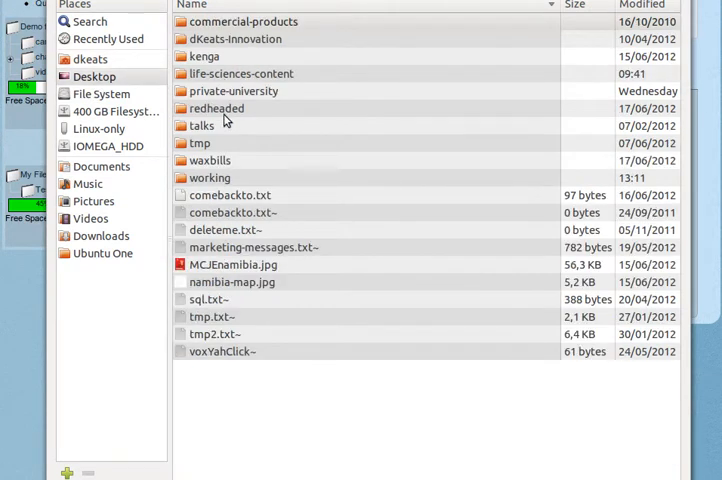
pyautogui.doubleClick(209, 178)
pyautogui.doubleClick(200, 22)
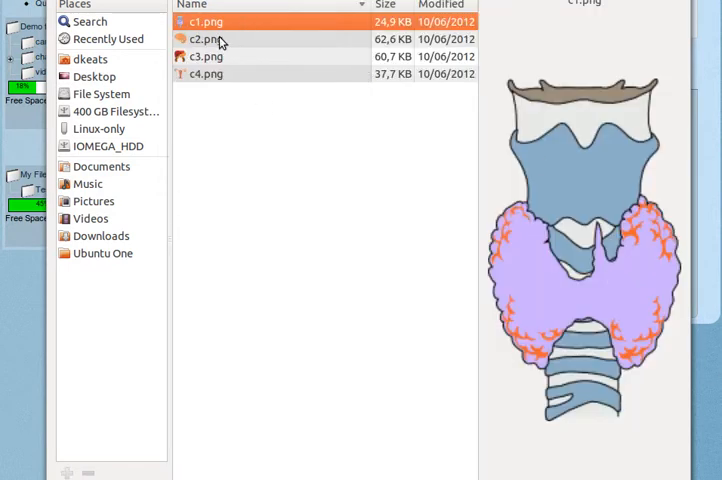
pyautogui.click(214, 40)
pyautogui.click(214, 57)
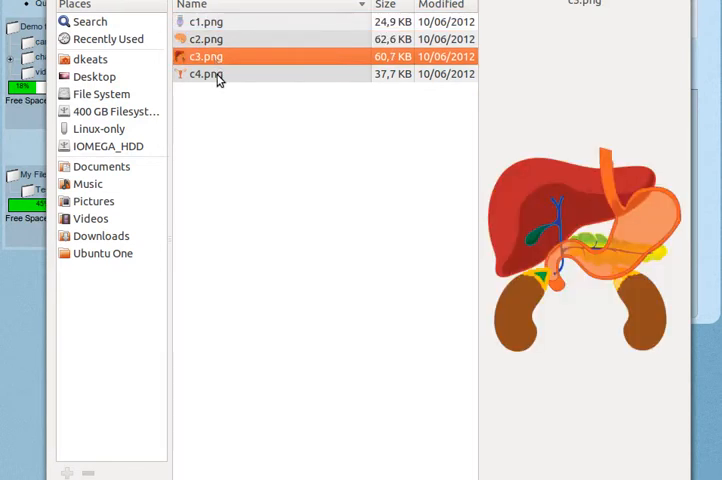
pyautogui.click(219, 79)
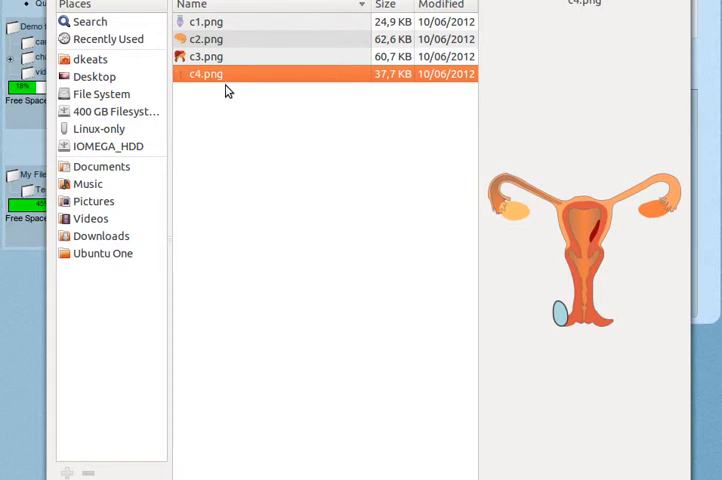
pyautogui.click(210, 22)
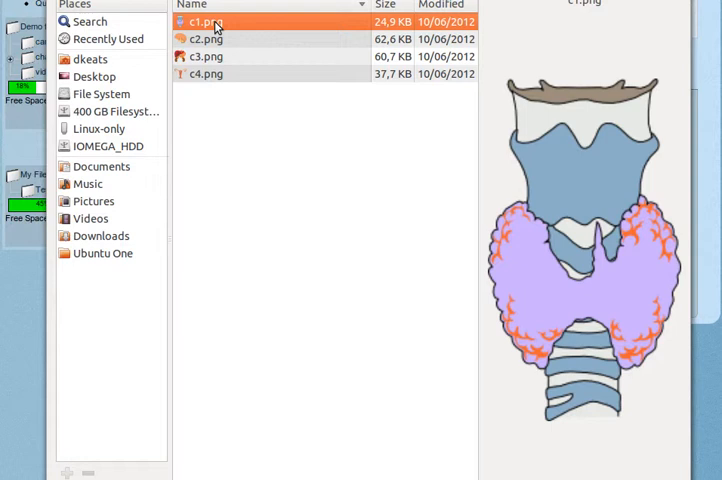
# - Choose c1.png and c2.png for the first two upload slots, each under an Attribution licence
pyautogui.doubleClick(215, 27)
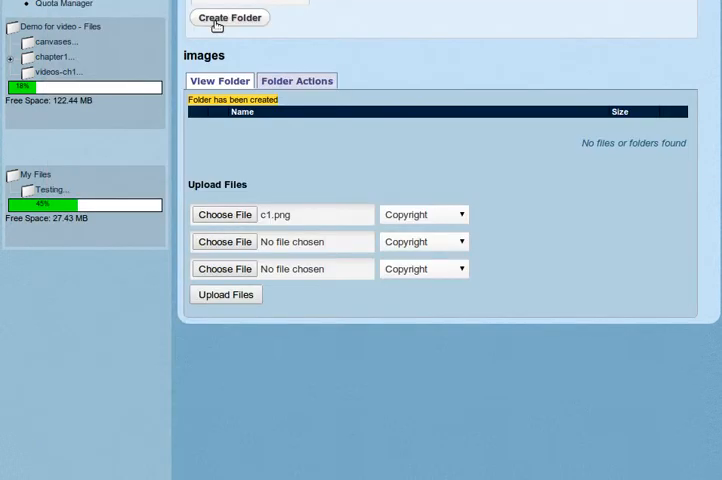
pyautogui.click(396, 215)
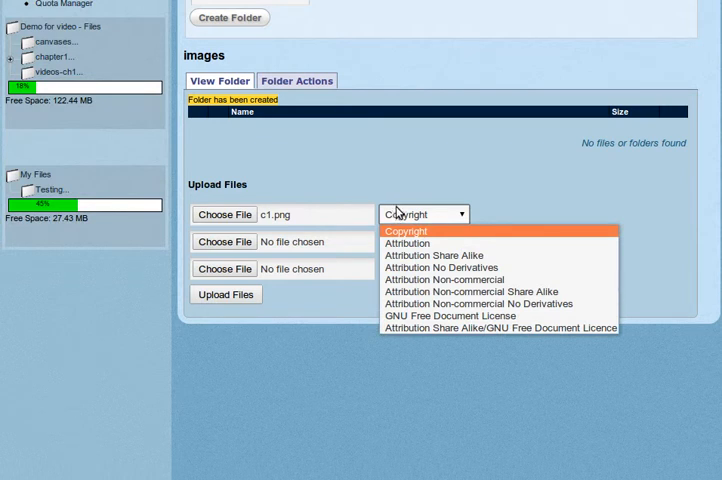
pyautogui.click(406, 243)
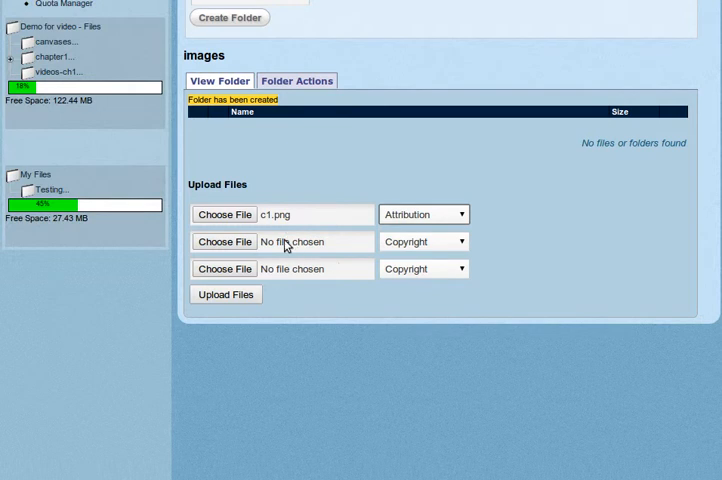
pyautogui.click(225, 241)
pyautogui.click(210, 39)
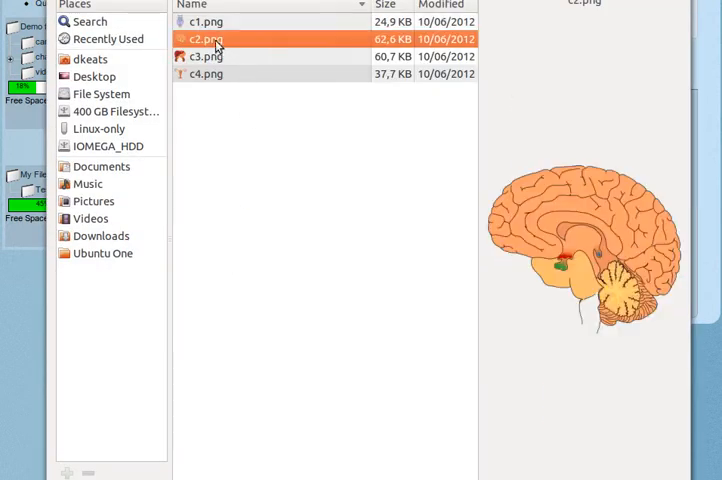
pyautogui.doubleClick(205, 39)
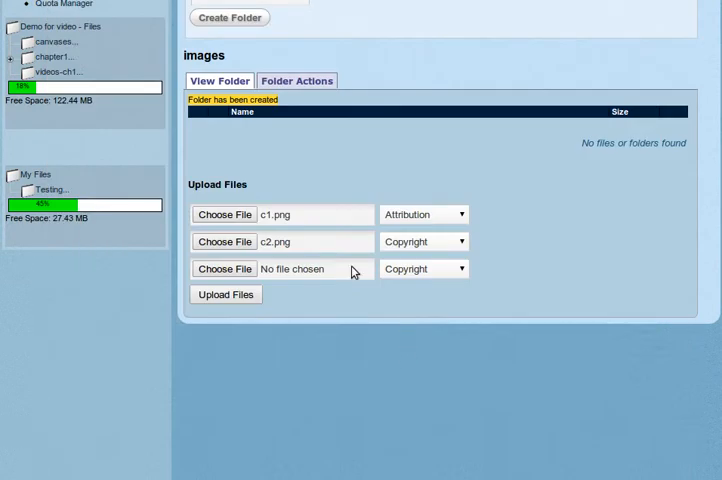
pyautogui.click(424, 241)
pyautogui.click(407, 270)
# - Choose c3.png for the third slot under Attribution and upload the three images
pyautogui.click(225, 268)
pyautogui.click(205, 56)
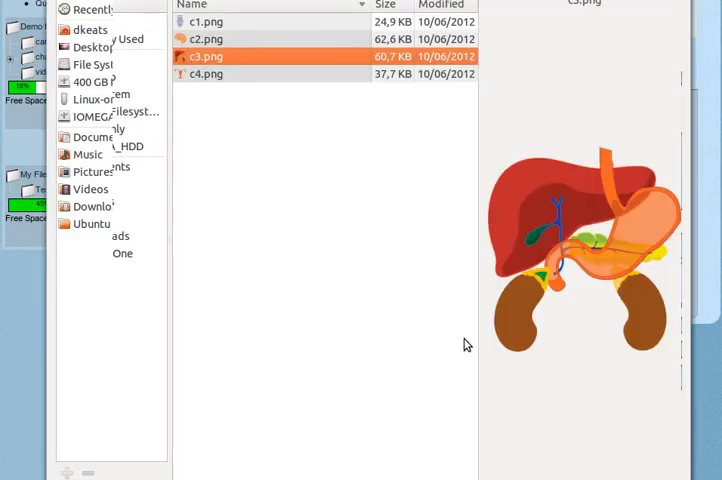
pyautogui.doubleClick(205, 56)
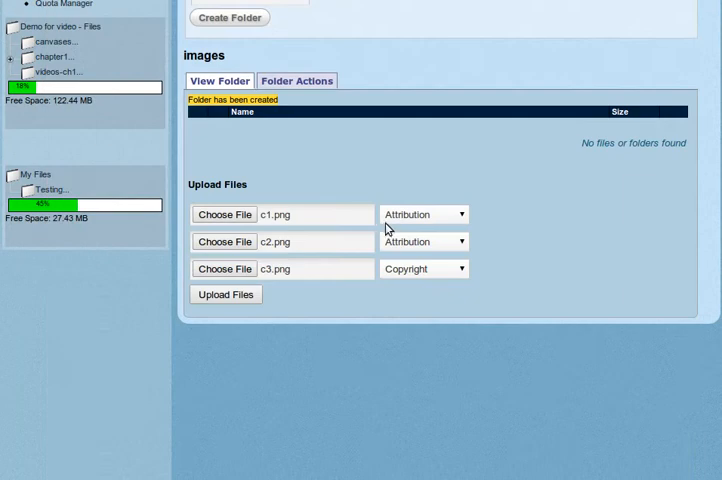
pyautogui.click(413, 270)
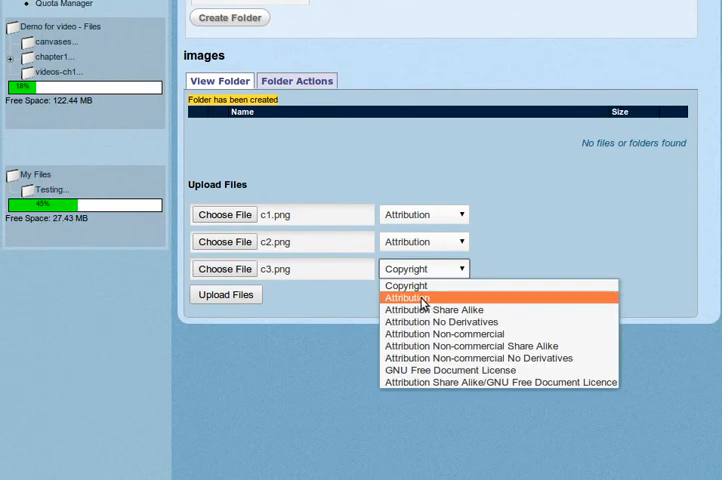
pyautogui.click(410, 296)
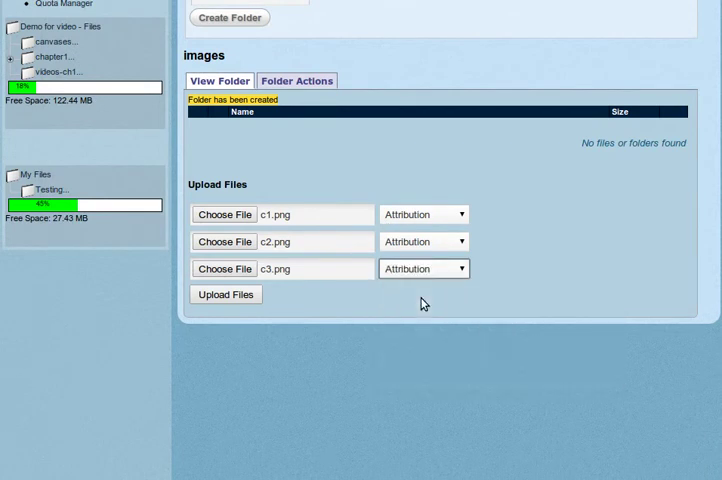
pyautogui.click(237, 300)
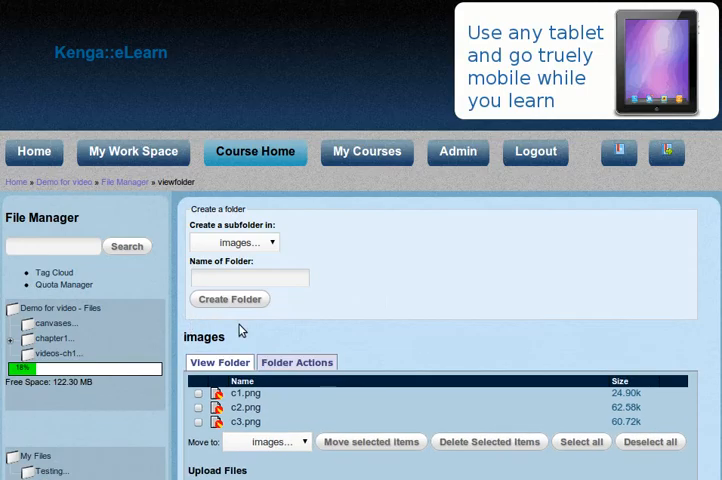
pyautogui.scroll(-2, 400, 360)
pyautogui.scroll(-2, 400, 360)
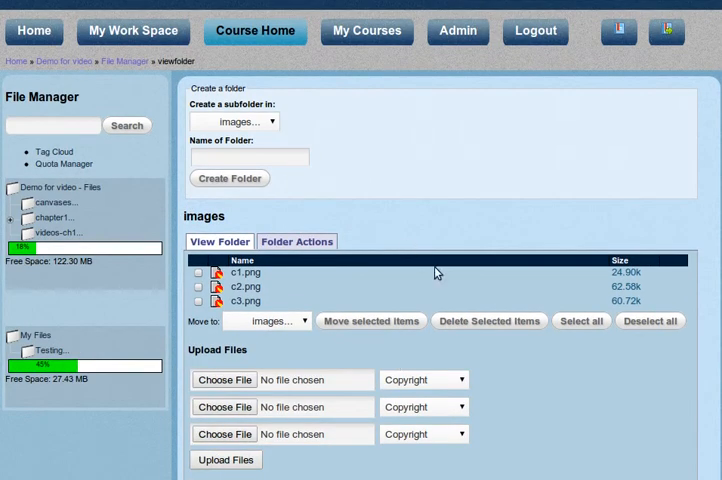
pyautogui.scroll(-3, 436, 273)
pyautogui.scroll(-2, 436, 273)
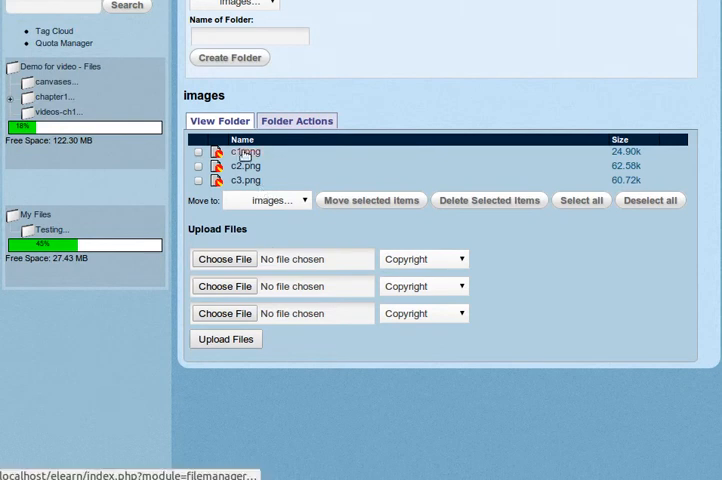
pyautogui.scroll(3, 300, 150)
pyautogui.scroll(2, 280, 110)
# - Check the course folder list and keep the images folder showing c1.png, c2.png and c3.png
pyautogui.click(273, 82)
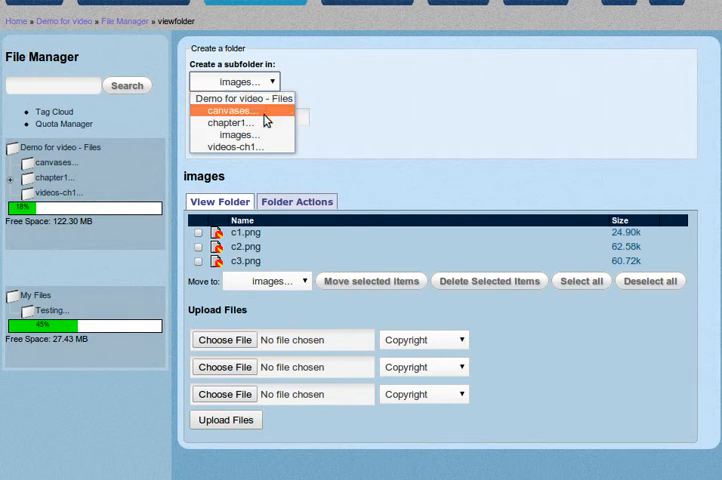
pyautogui.click(236, 134)
pyautogui.scroll(-5, 437, 144)
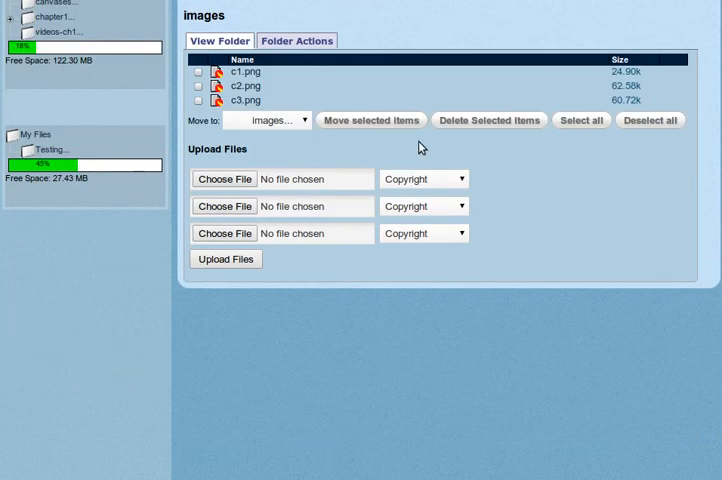
pyautogui.scroll(3, 437, 144)
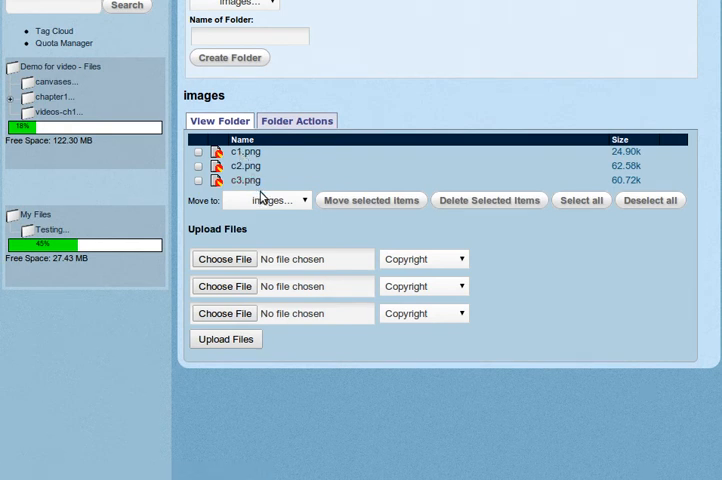
pyautogui.scroll(3, 560, 290)
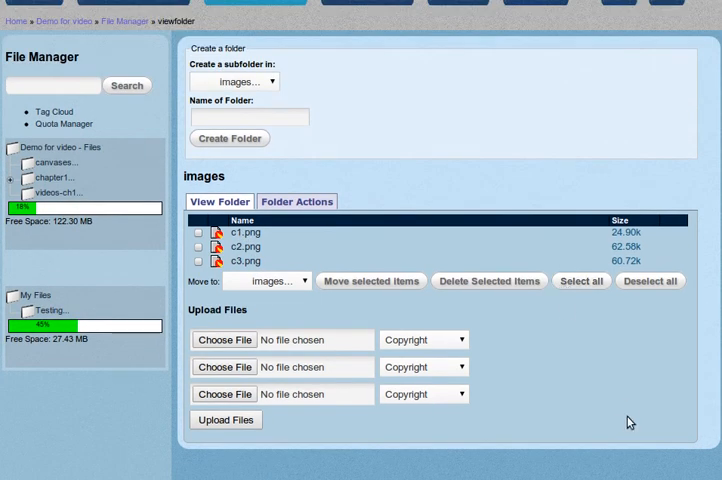